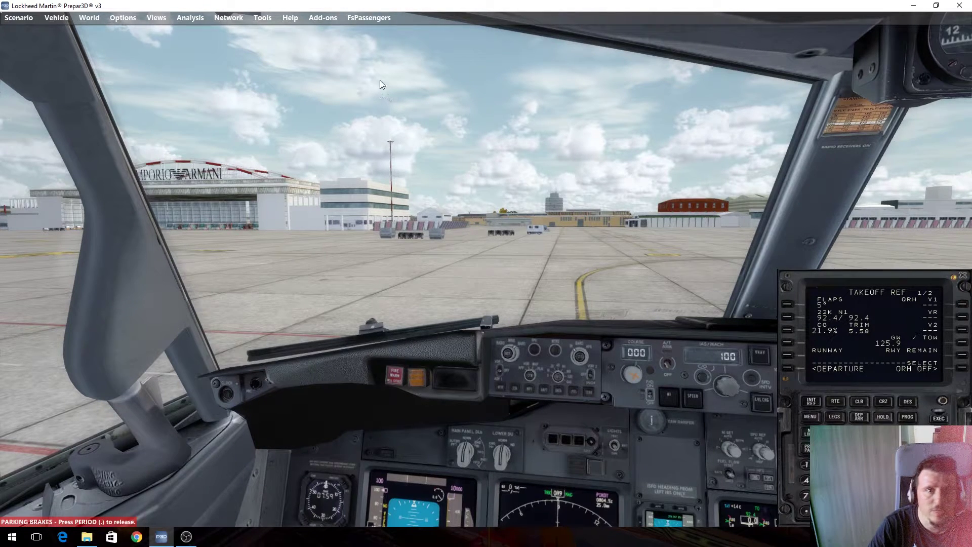
# Start an FsPassengers flight with the current aircraft and open the Company Manager to acquire the missing plane
pyautogui.click(372, 19)
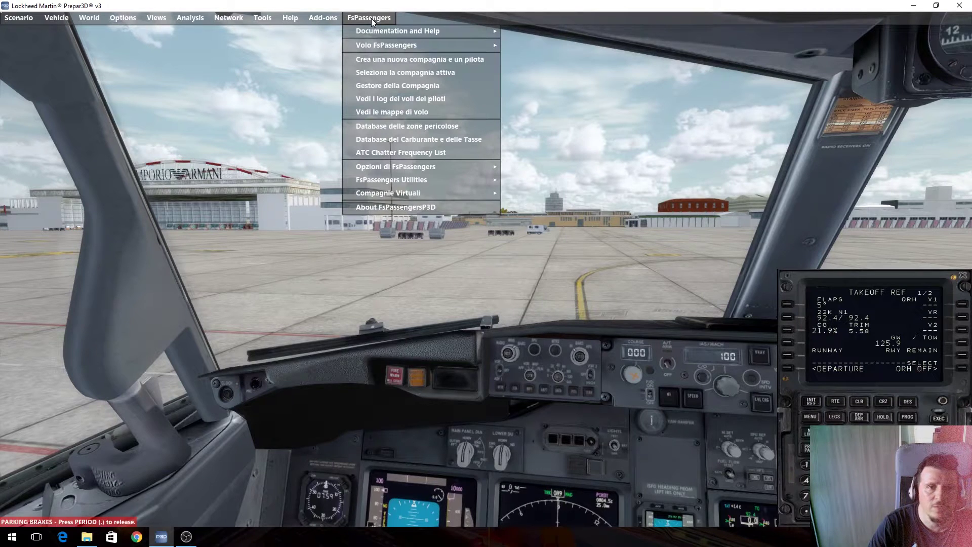
pyautogui.moveTo(396, 44)
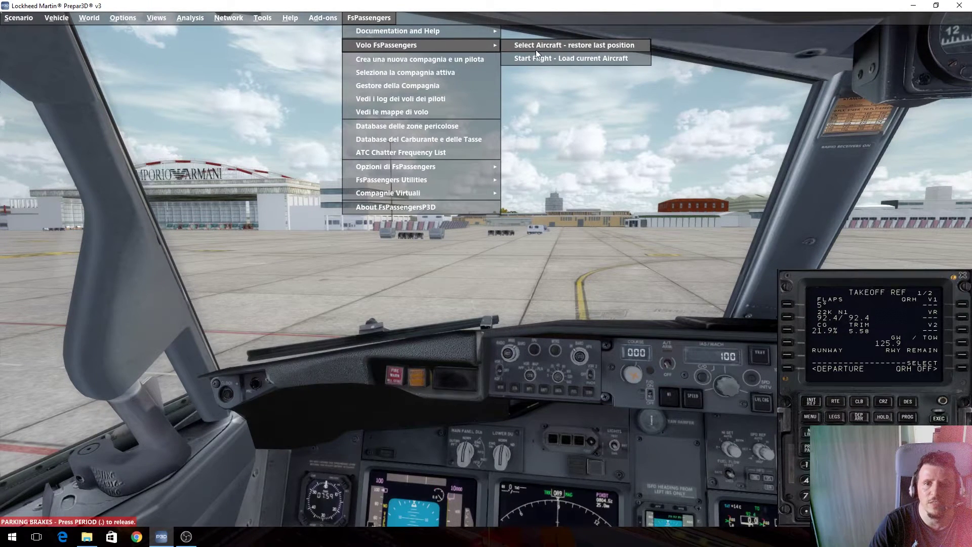
pyautogui.click(593, 61)
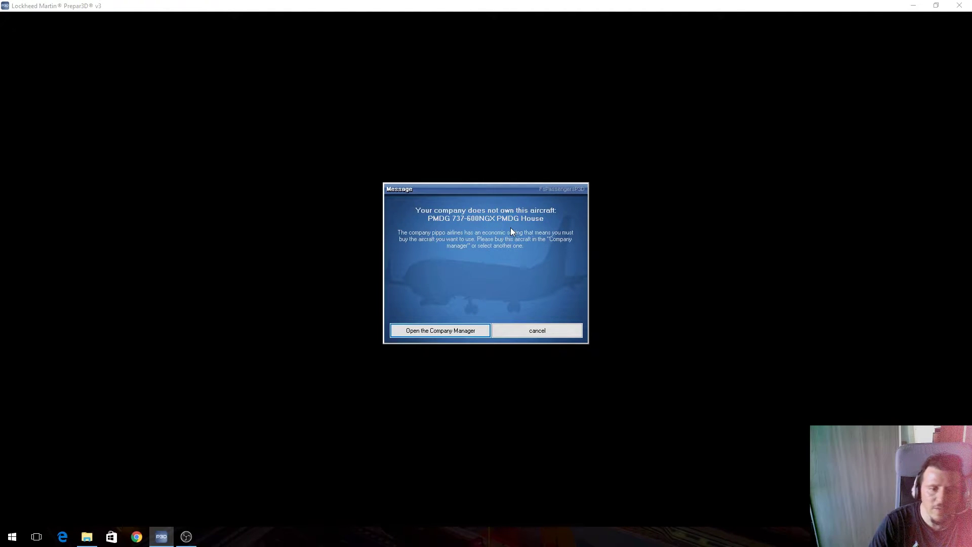
pyautogui.click(443, 331)
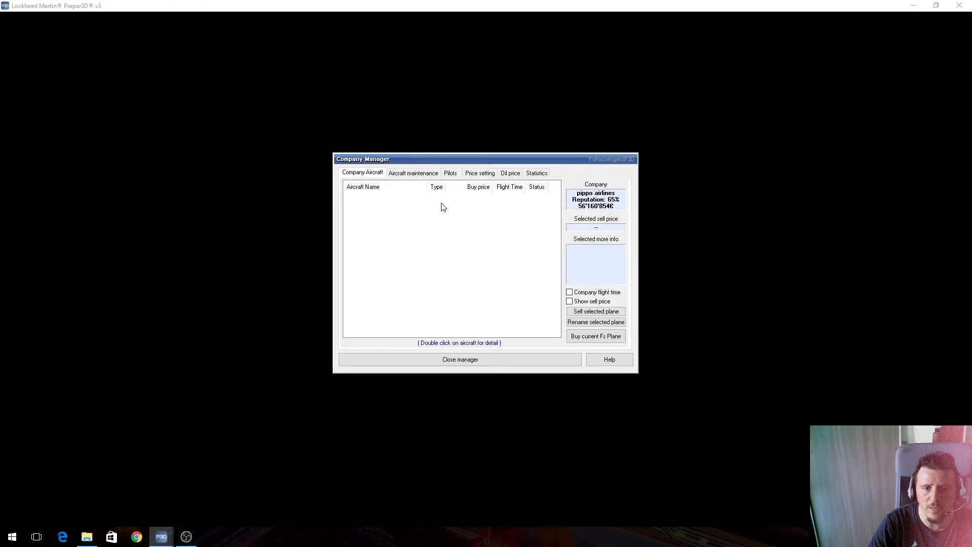
# Buy the current PMDG 737-600NGX, choosing the market offer at 31'735'597€ with 2714 hours and 100% state
pyautogui.click(609, 343)
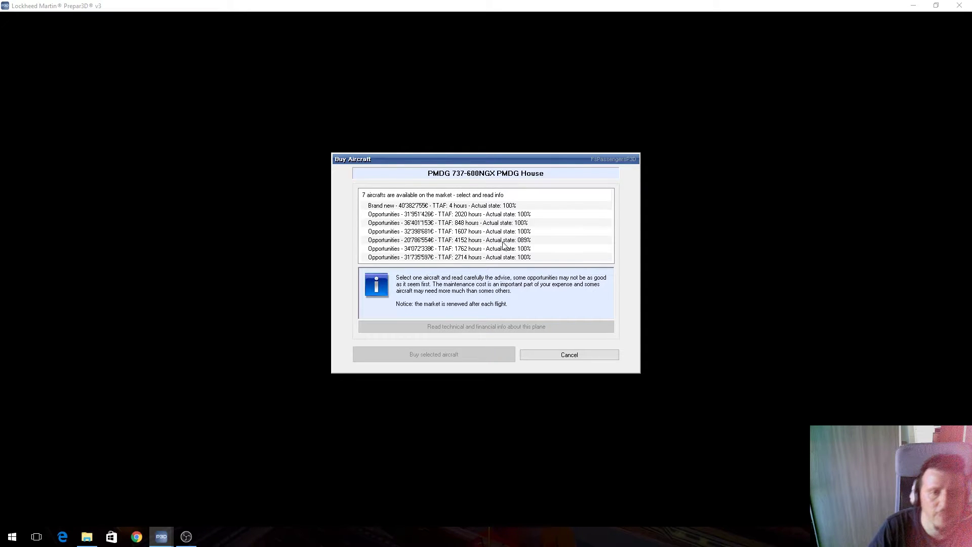
pyautogui.click(461, 258)
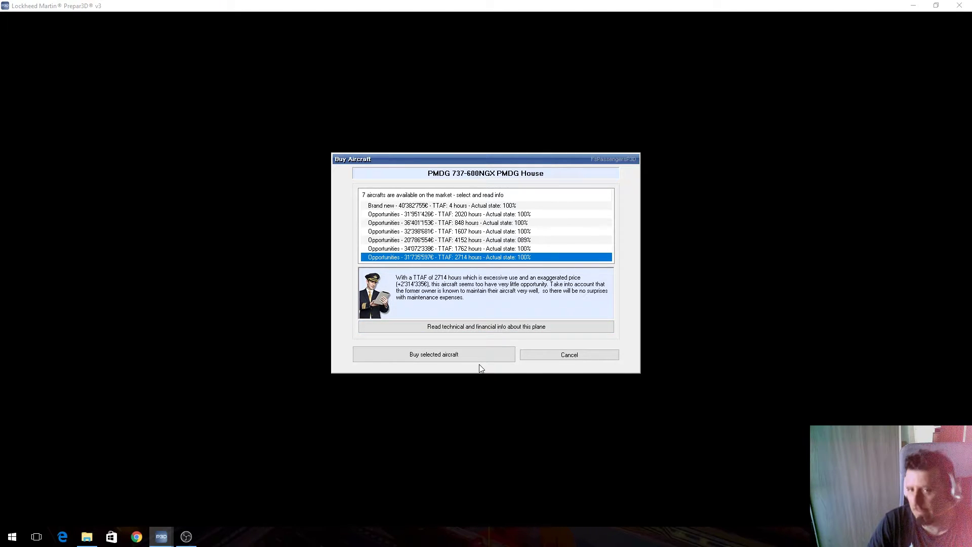
pyautogui.click(466, 359)
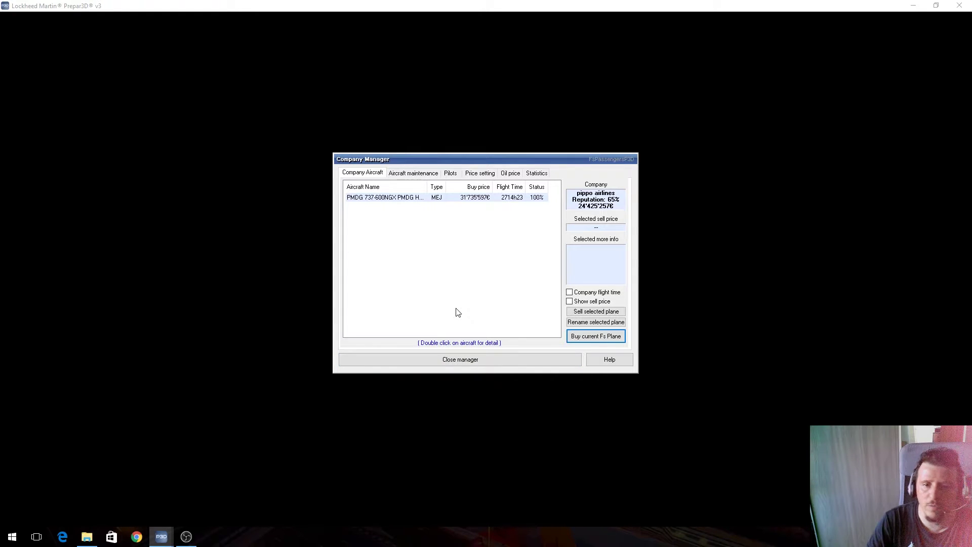
# Examine the purchased aircraft's details, the aircraft maintenance overview and the company's pilot list
pyautogui.click(444, 200)
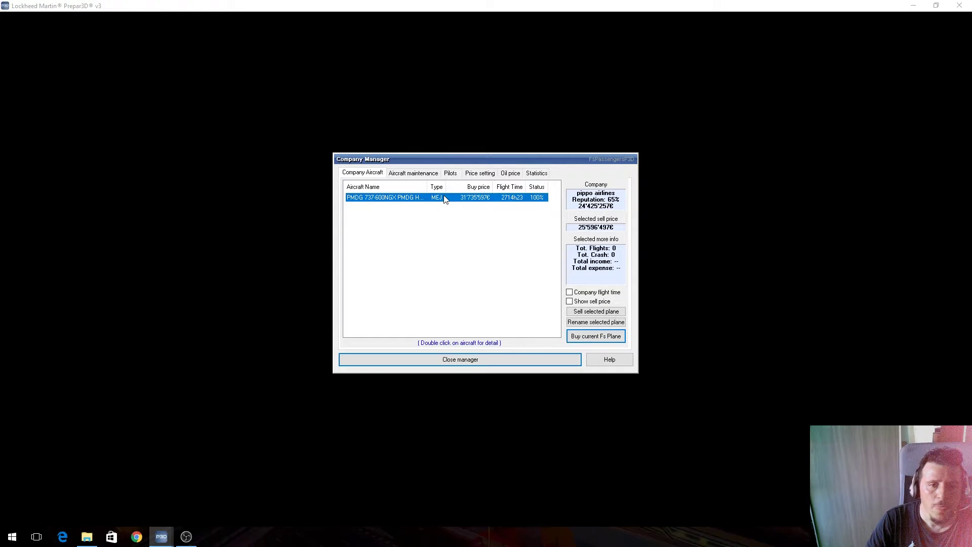
pyautogui.click(415, 175)
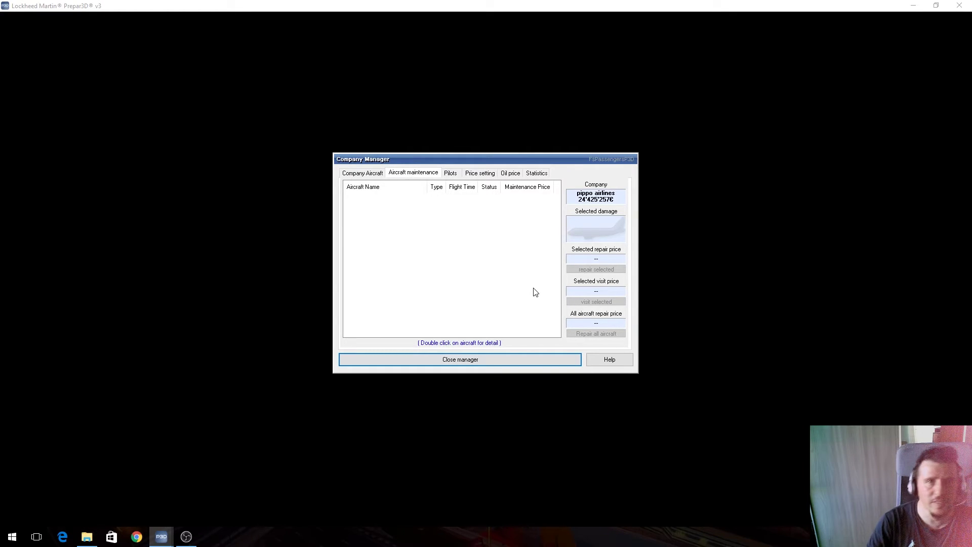
pyautogui.click(451, 173)
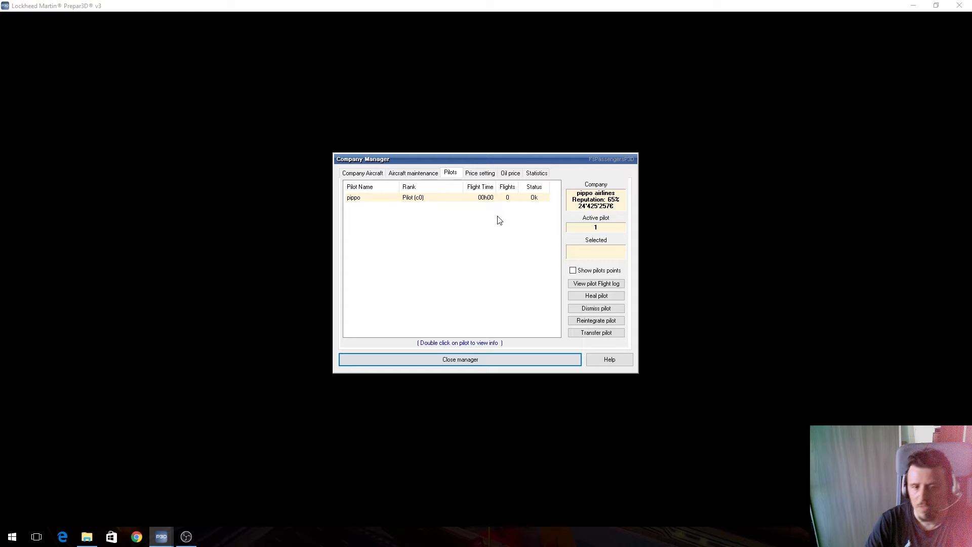
# Set the economy ticket to 333€, economy sandwich to 3.07€, economy hot food to 8.68€ and service product quality to 59%
pyautogui.click(478, 173)
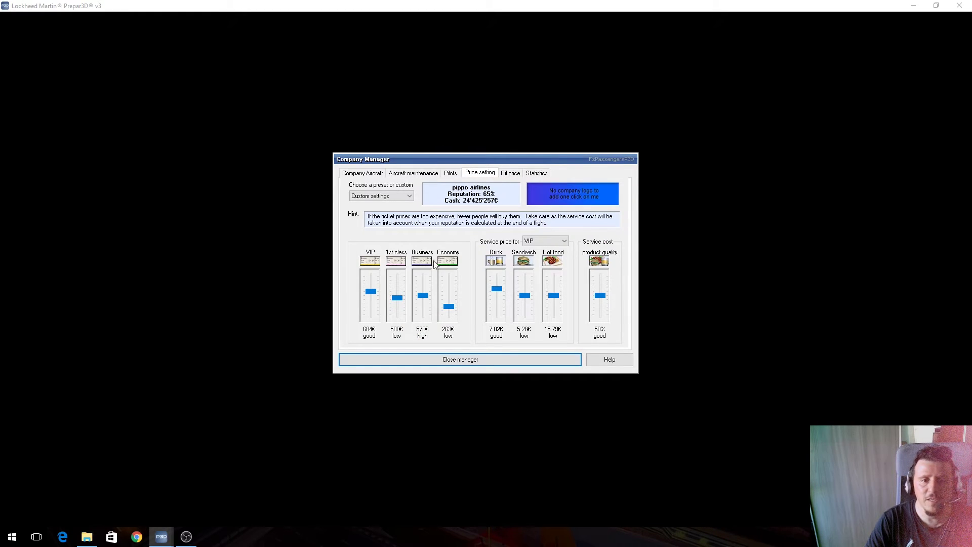
pyautogui.click(409, 197)
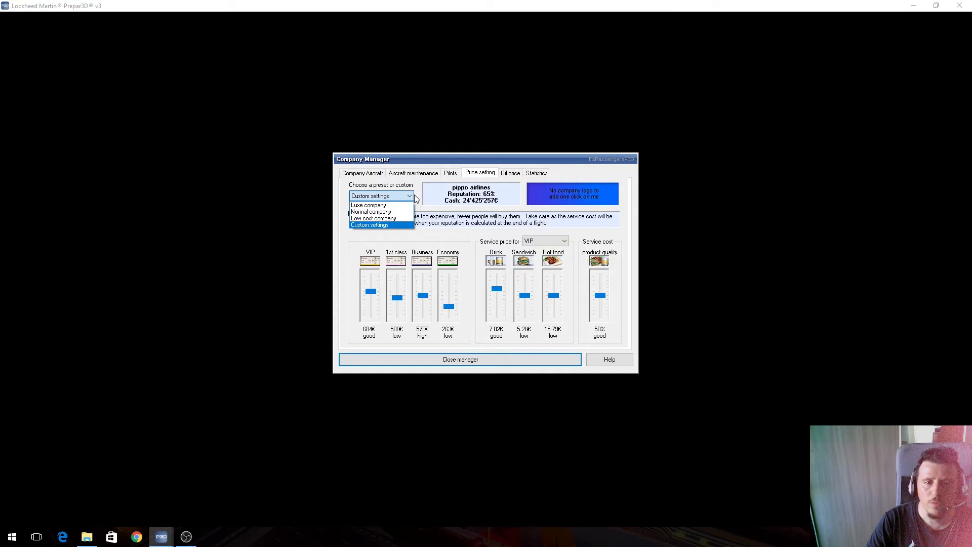
pyautogui.click(414, 197)
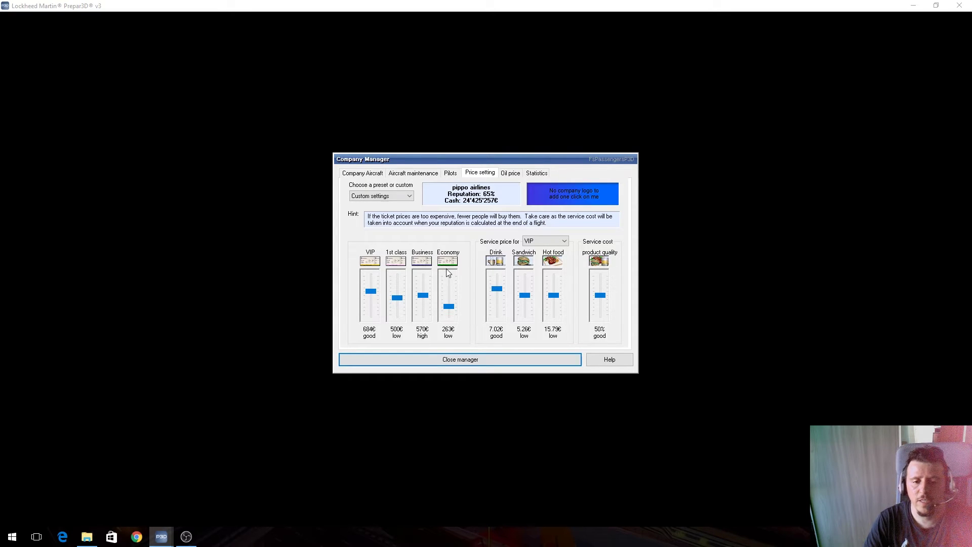
pyautogui.moveTo(449, 306); pyautogui.dragTo(452, 303)
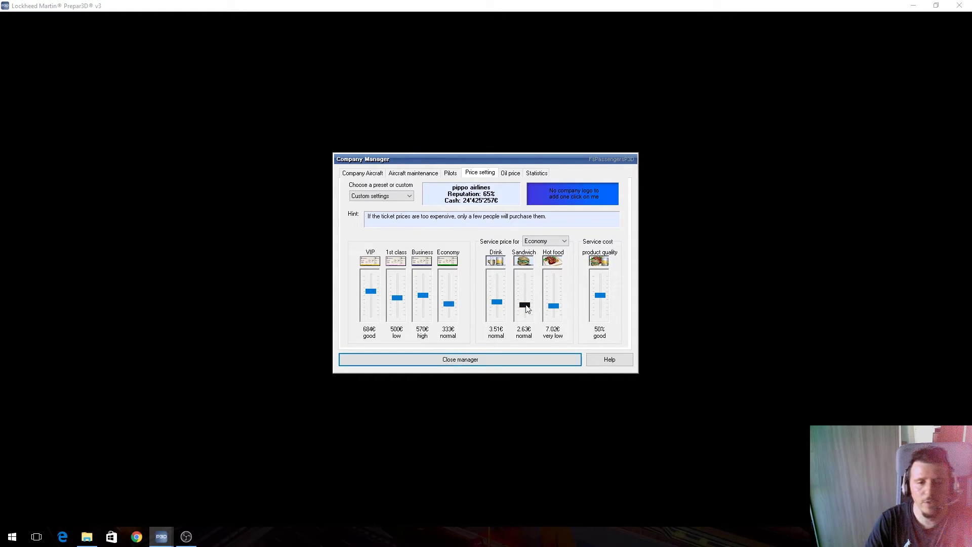
pyautogui.moveTo(604, 296); pyautogui.dragTo(524, 303)
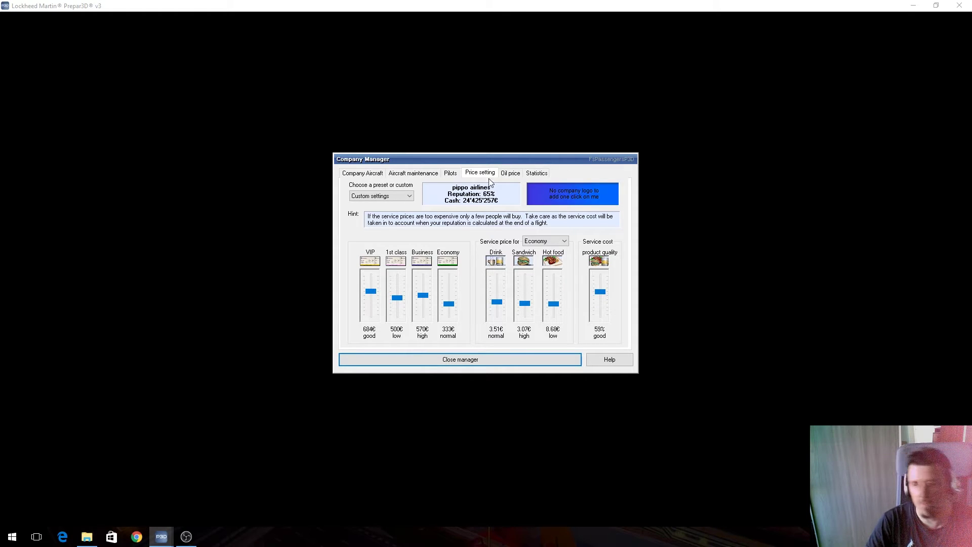
# Examine the oil price chart and the general company statistics
pyautogui.click(512, 174)
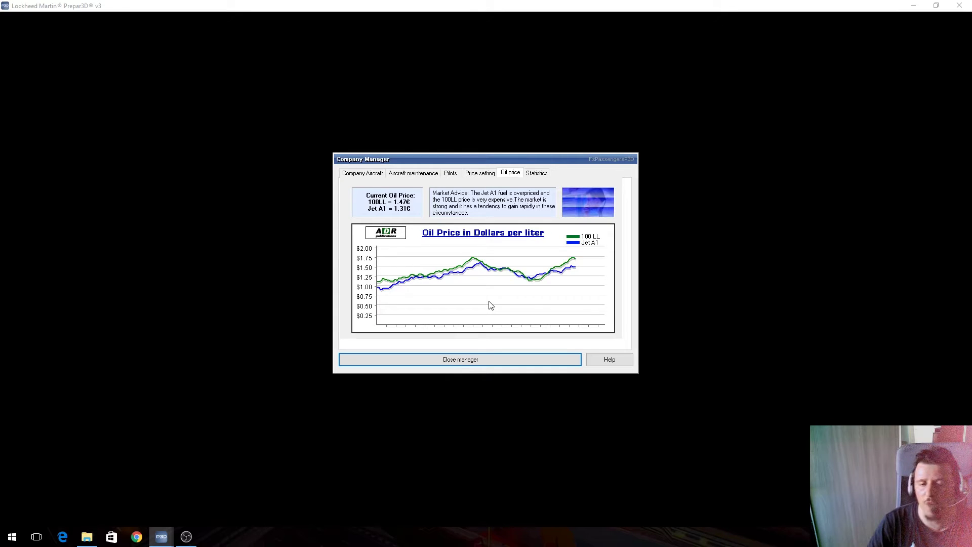
pyautogui.click(535, 174)
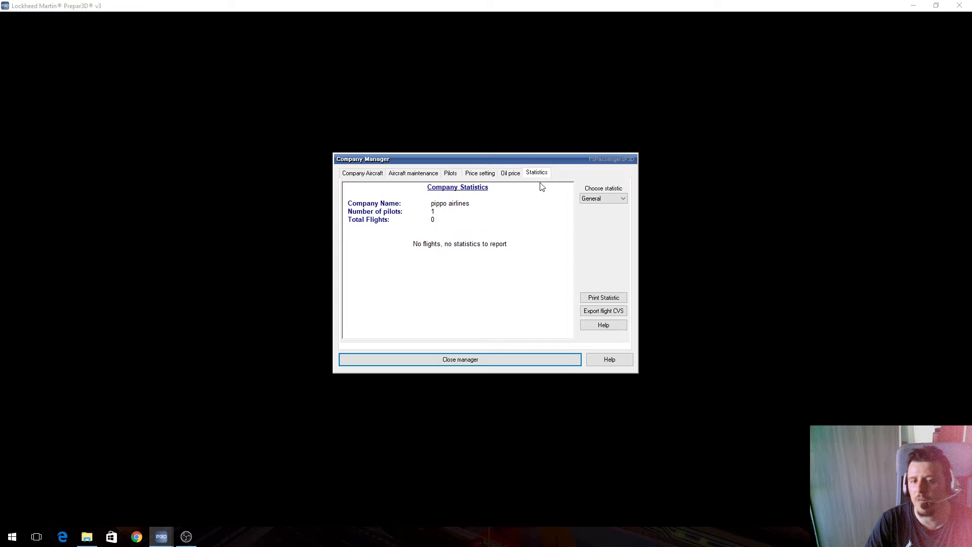
pyautogui.click(618, 198)
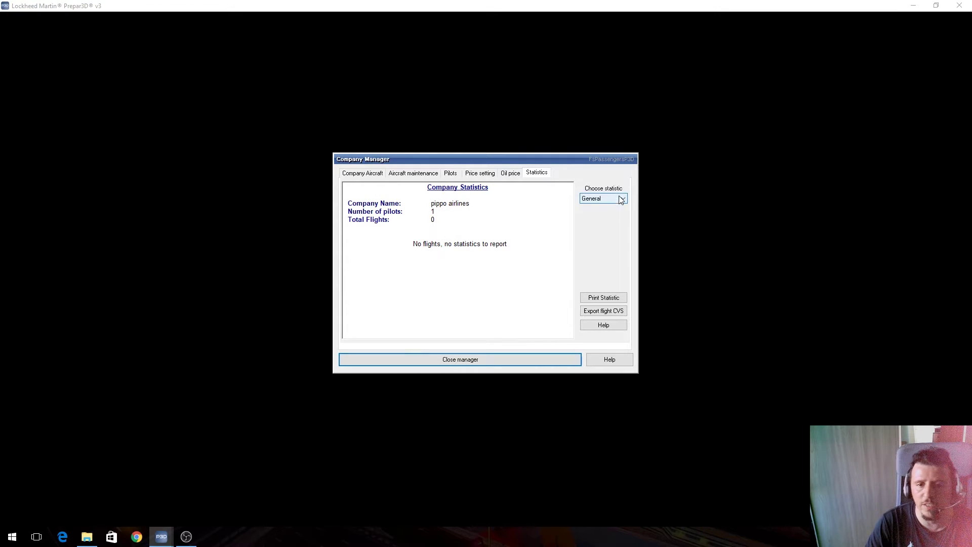
pyautogui.click(605, 214)
pyautogui.click(600, 197)
pyautogui.click(589, 207)
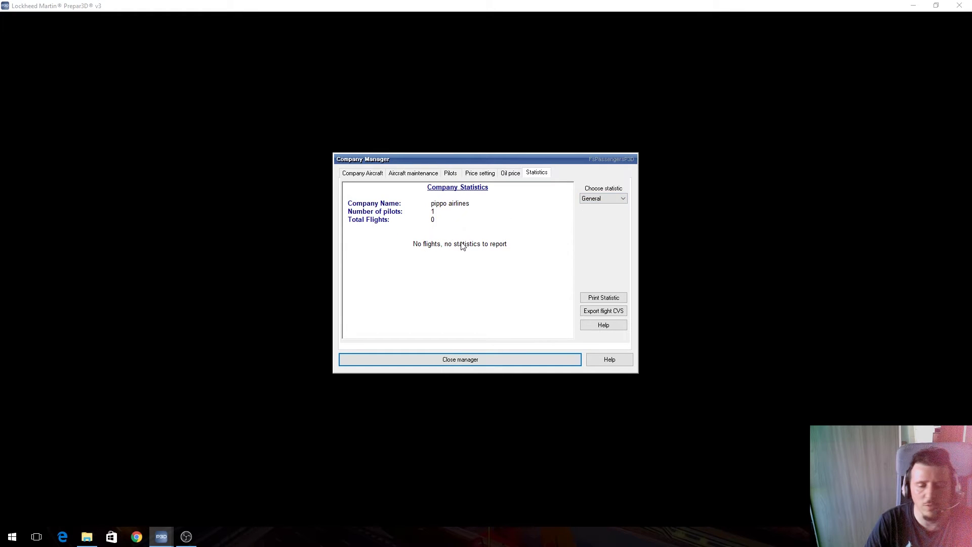
# Review the company's aircraft, maintenance and pilot overviews once more and close the Company Manager
pyautogui.click(369, 175)
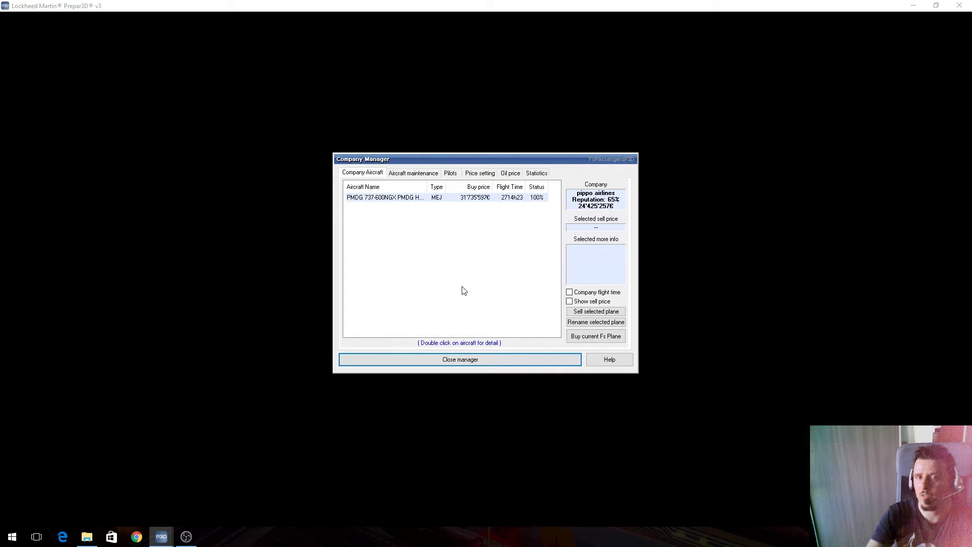
pyautogui.click(408, 173)
pyautogui.click(452, 175)
pyautogui.click(490, 176)
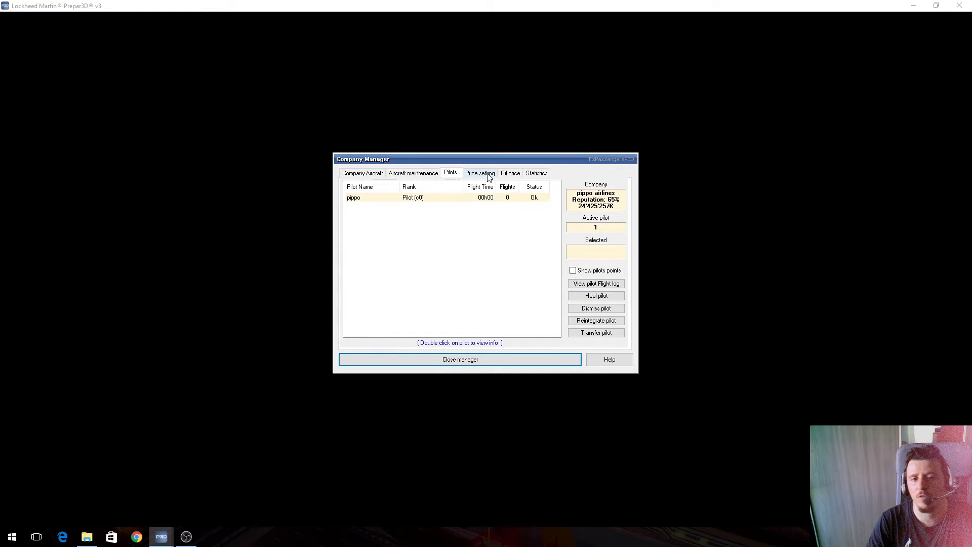
pyautogui.click(409, 177)
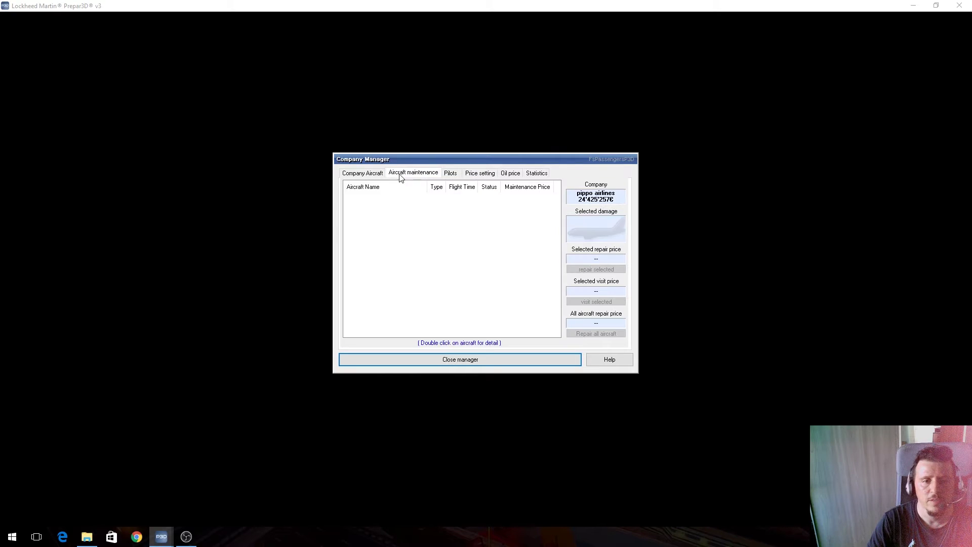
pyautogui.click(521, 360)
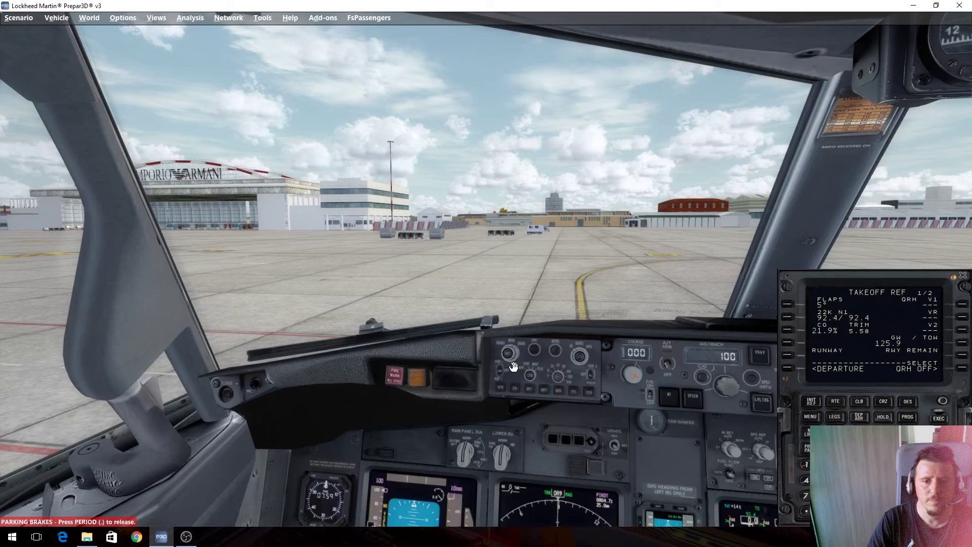
# Start the FsPassengers flight with the current aircraft, disabling its weight and fuel update for the PMDG plane
pyautogui.click(377, 23)
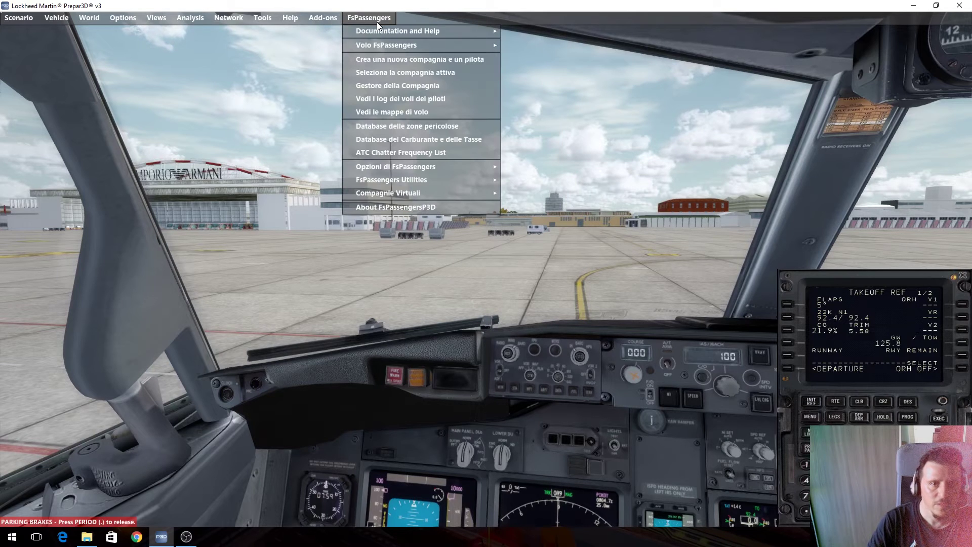
pyautogui.moveTo(467, 43)
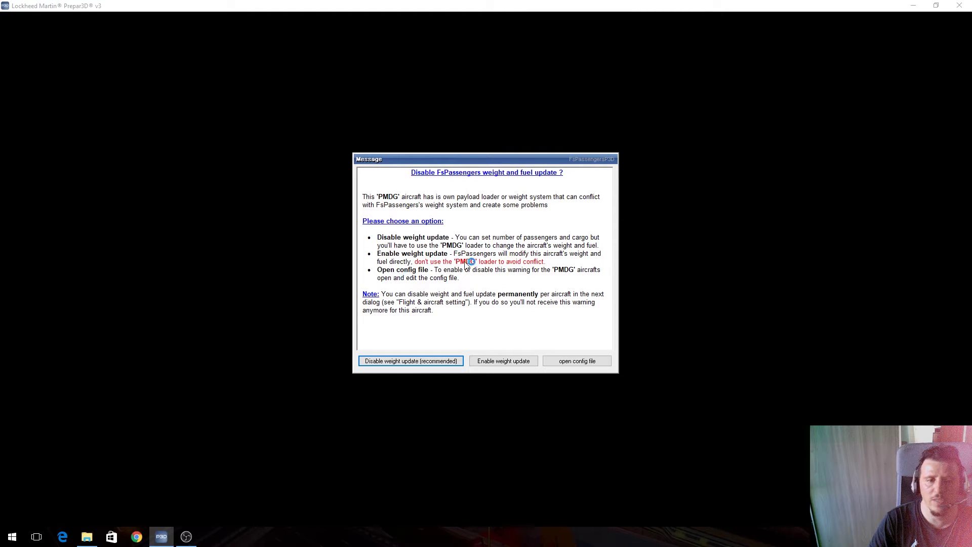
pyautogui.click(443, 363)
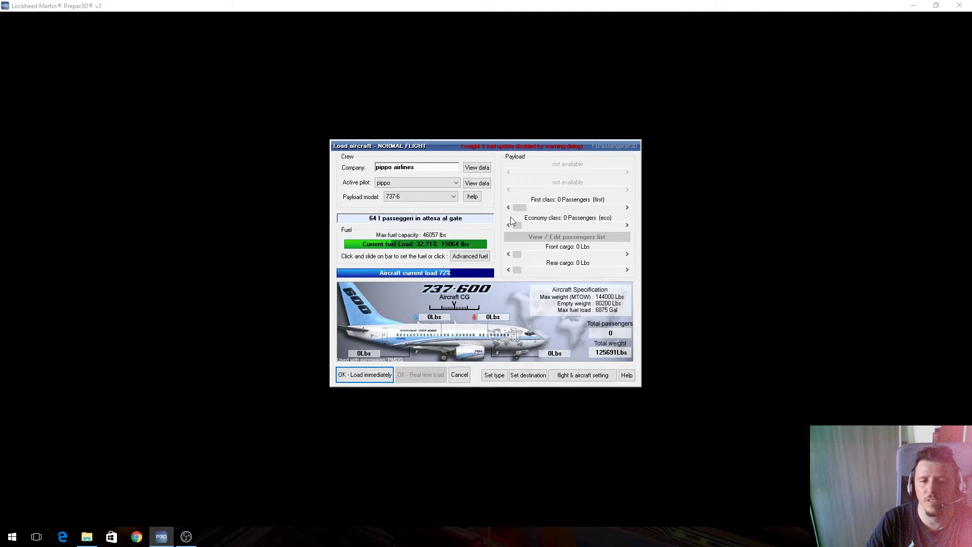
# Load 7 first-class and 57 economy passengers, with 2990 lbs of front cargo and 2600 lbs of rear cargo
pyautogui.moveTo(521, 206); pyautogui.dragTo(617, 208)
pyautogui.moveTo(517, 225); pyautogui.dragTo(624, 228)
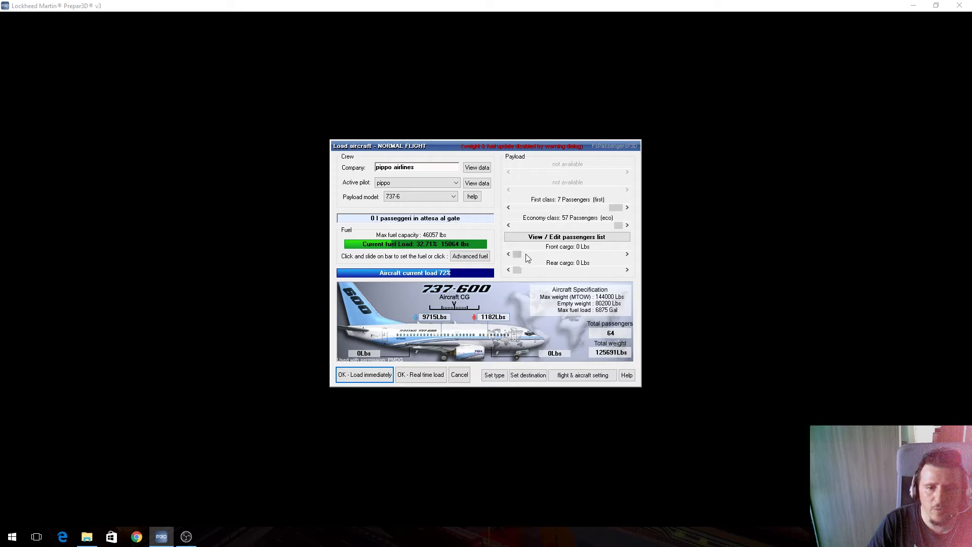
pyautogui.moveTo(518, 254)
pyautogui.mouseDown()
pyautogui.moveTo(527, 254)
pyautogui.moveTo(522, 270)
pyautogui.moveTo(533, 254)
pyautogui.mouseUp()
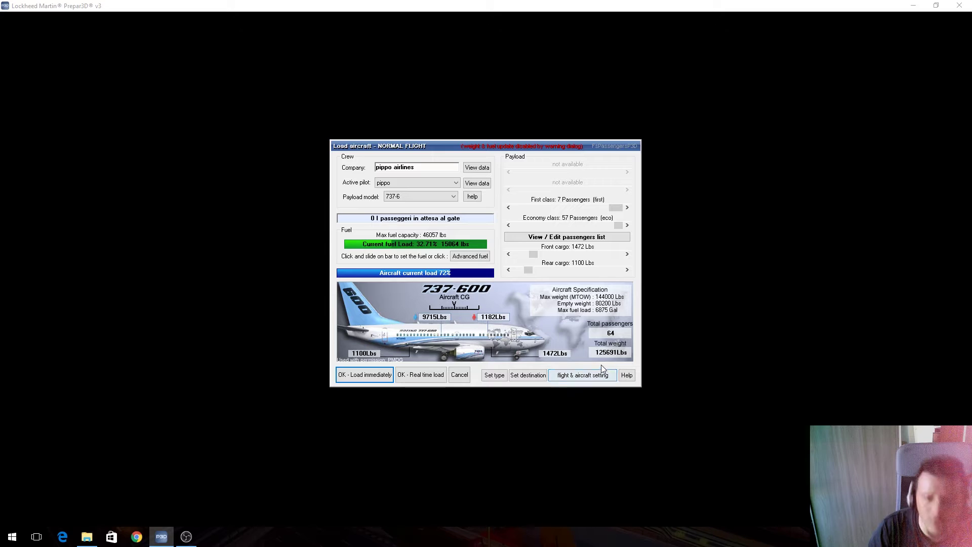
pyautogui.moveTo(529, 269)
pyautogui.mouseDown()
pyautogui.moveTo(537, 259)
pyautogui.moveTo(554, 271)
pyautogui.moveTo(556, 257)
pyautogui.moveTo(569, 272)
pyautogui.moveTo(594, 262)
pyautogui.moveTo(602, 277)
pyautogui.moveTo(569, 273)
pyautogui.moveTo(580, 254)
pyautogui.moveTo(554, 255)
pyautogui.moveTo(534, 274)
pyautogui.mouseUp()
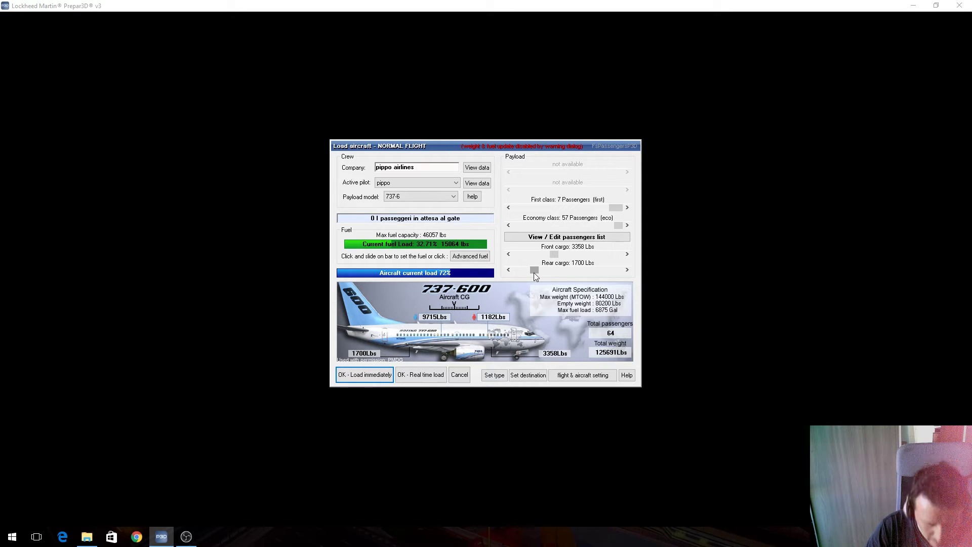
pyautogui.click(554, 254)
pyautogui.moveTo(536, 272); pyautogui.dragTo(544, 270)
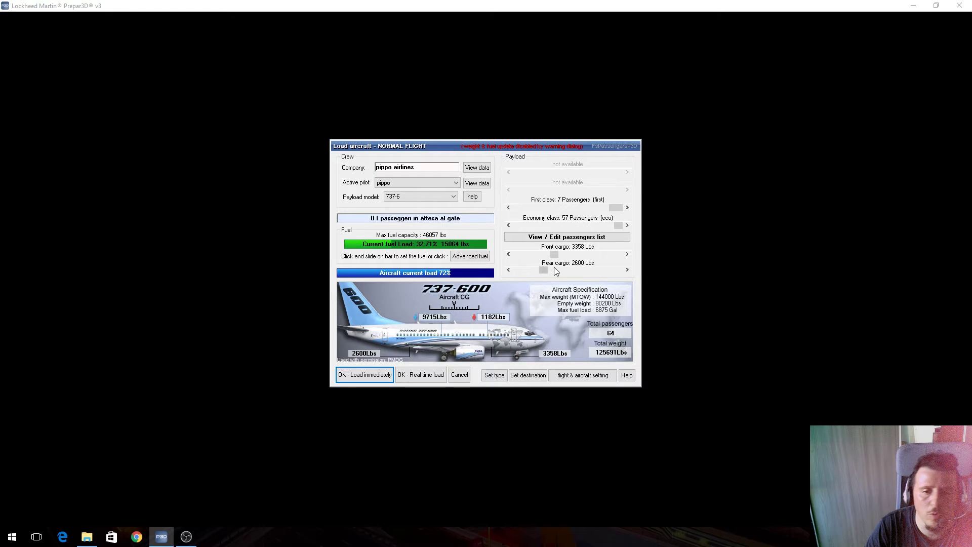
pyautogui.moveTo(554, 253); pyautogui.dragTo(550, 256)
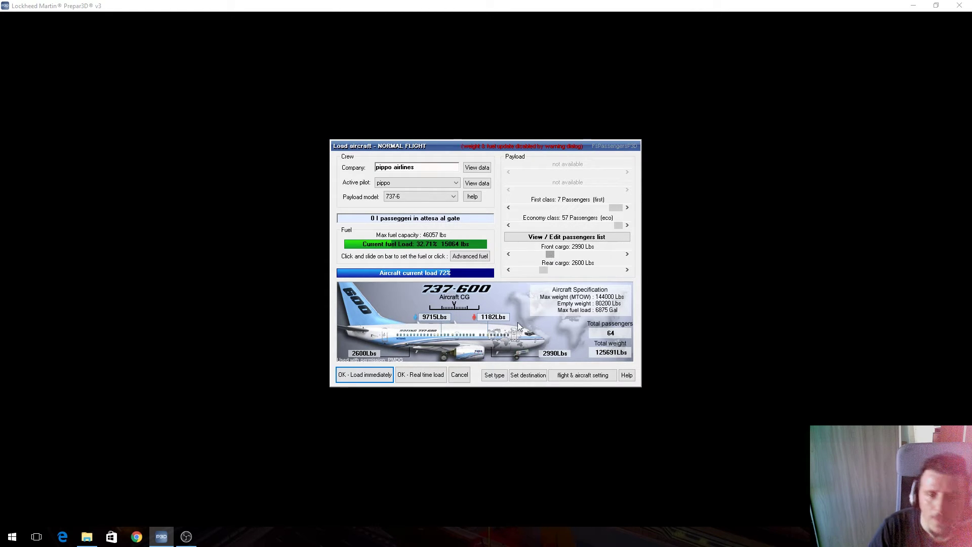
# Set the flight type to Normal flight
pyautogui.click(499, 379)
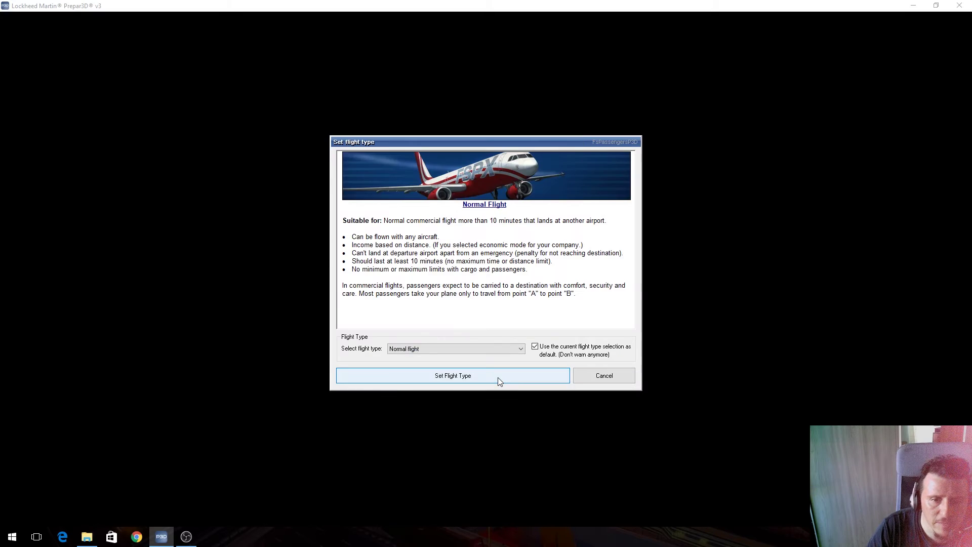
pyautogui.click(481, 346)
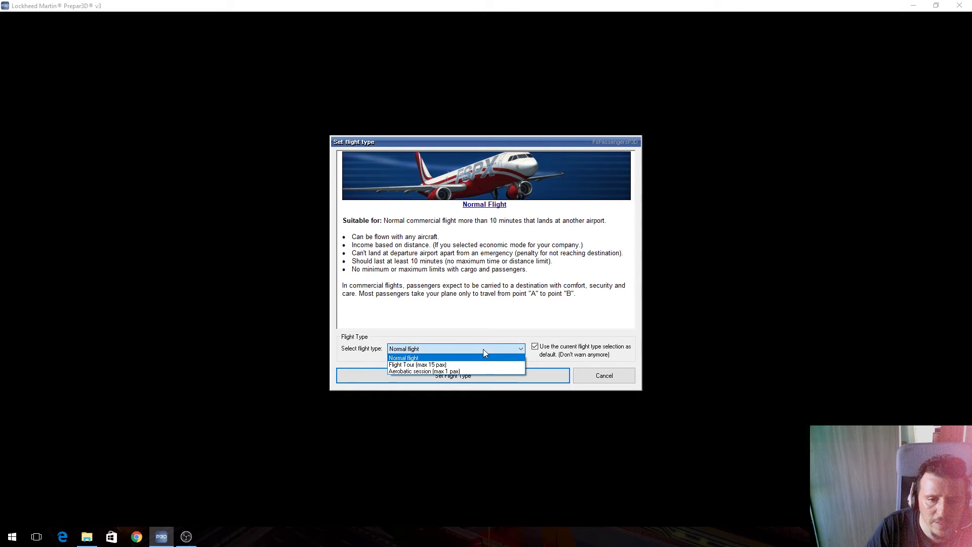
pyautogui.click(446, 358)
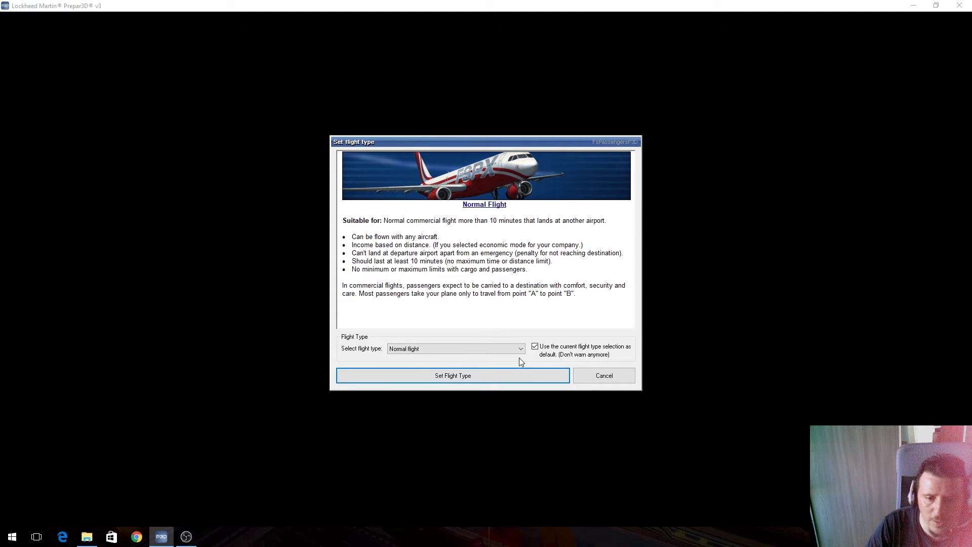
pyautogui.click(491, 375)
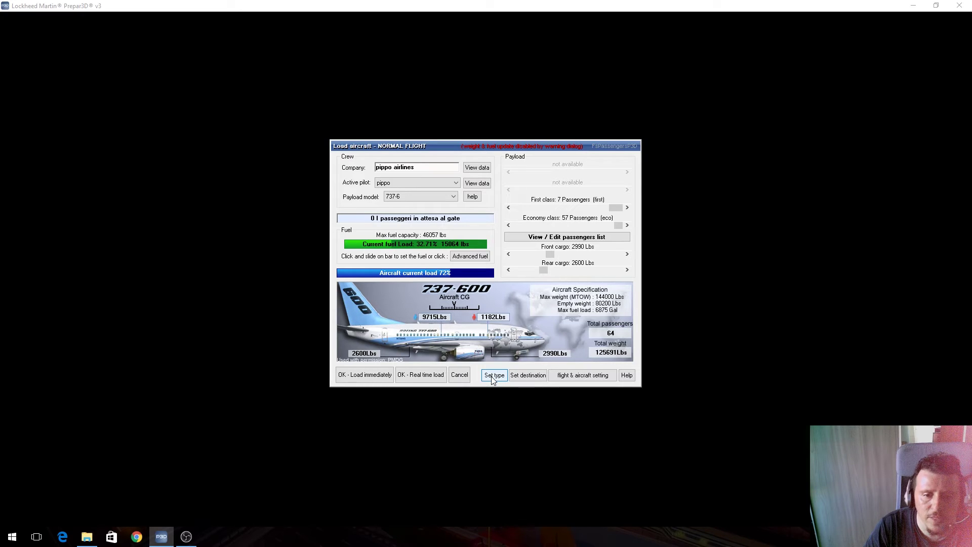
# Enter LIBD (Palese Macchie, Italy) as the ICAO code of the flight's destination airport
pyautogui.click(528, 377)
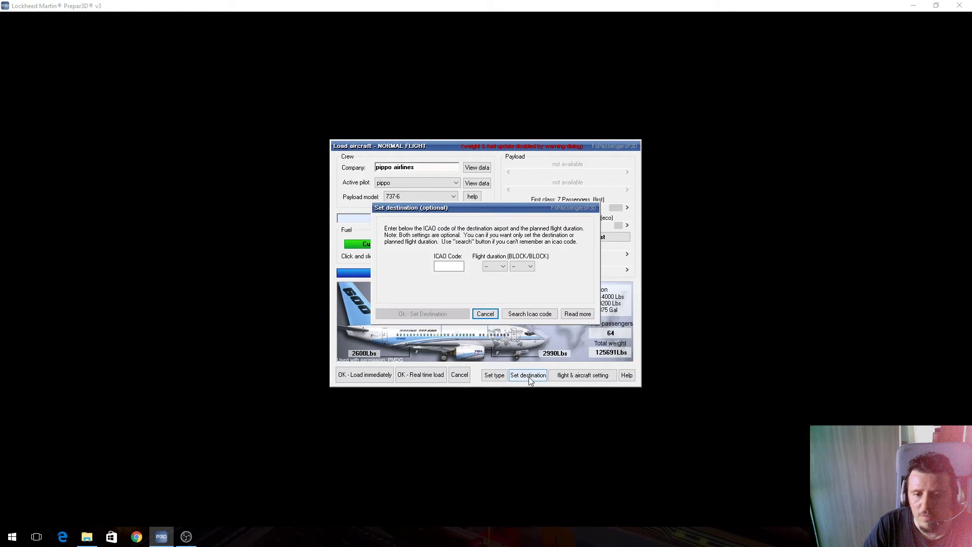
pyautogui.click(455, 264)
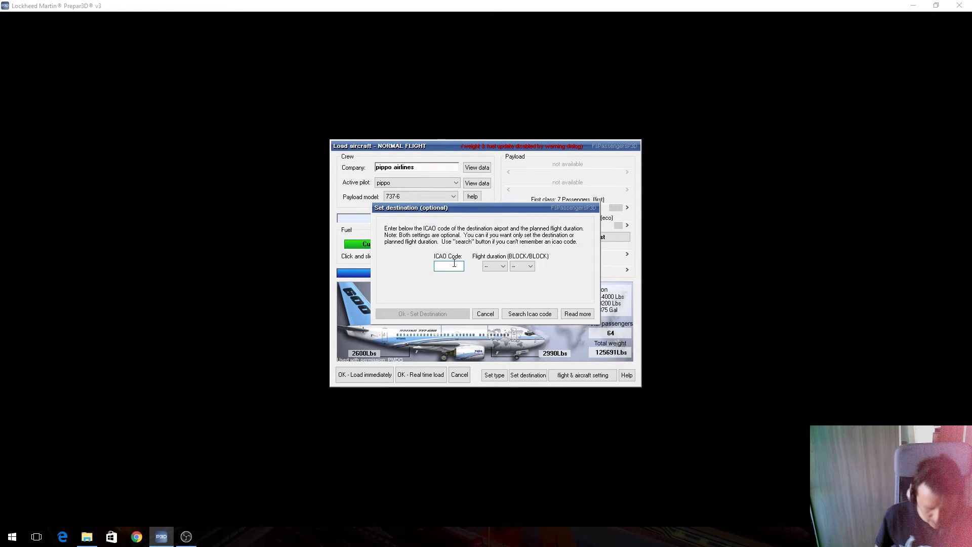
pyautogui.click(450, 265)
pyautogui.write('libd')
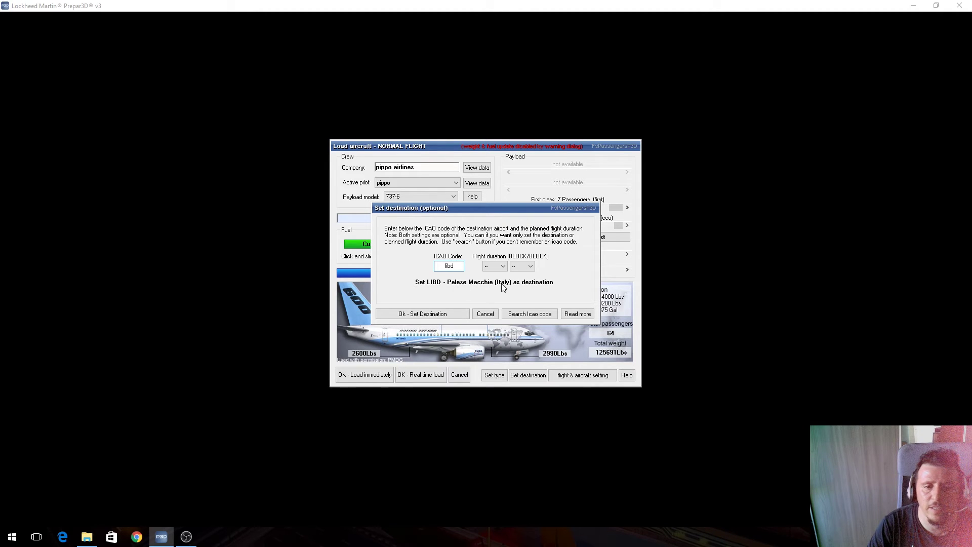
# Set the planned block-to-block flight duration to 01h30 and apply the destination settings
pyautogui.click(503, 267)
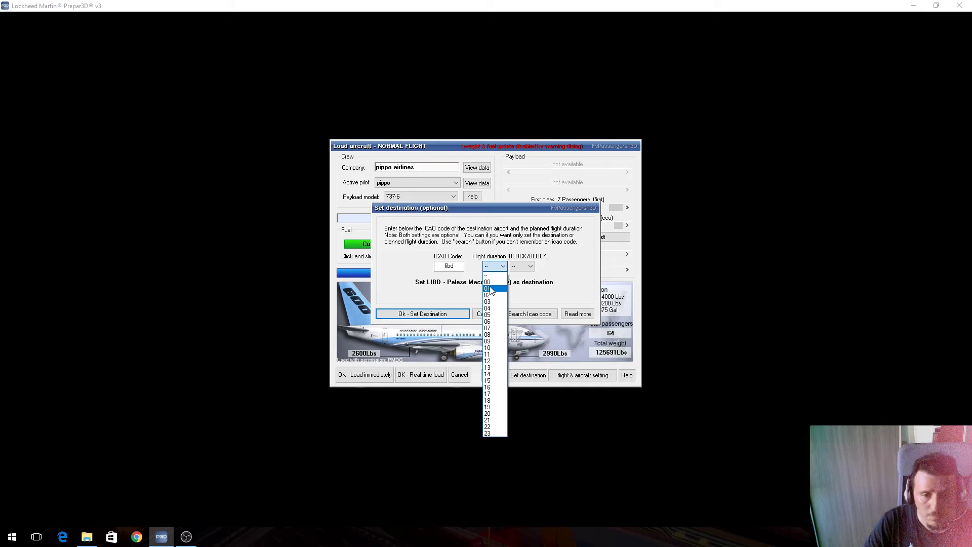
pyautogui.click(493, 288)
pyautogui.click(530, 266)
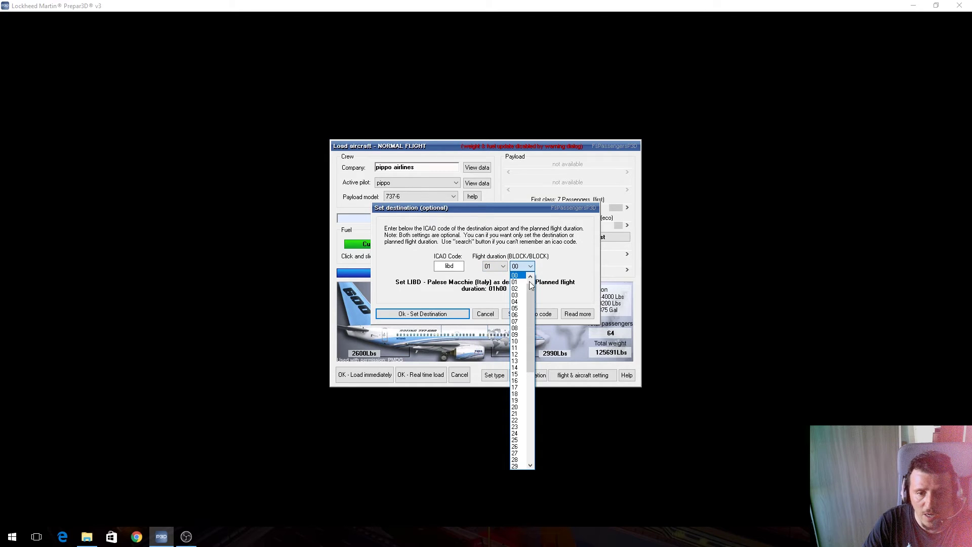
pyautogui.click(518, 407)
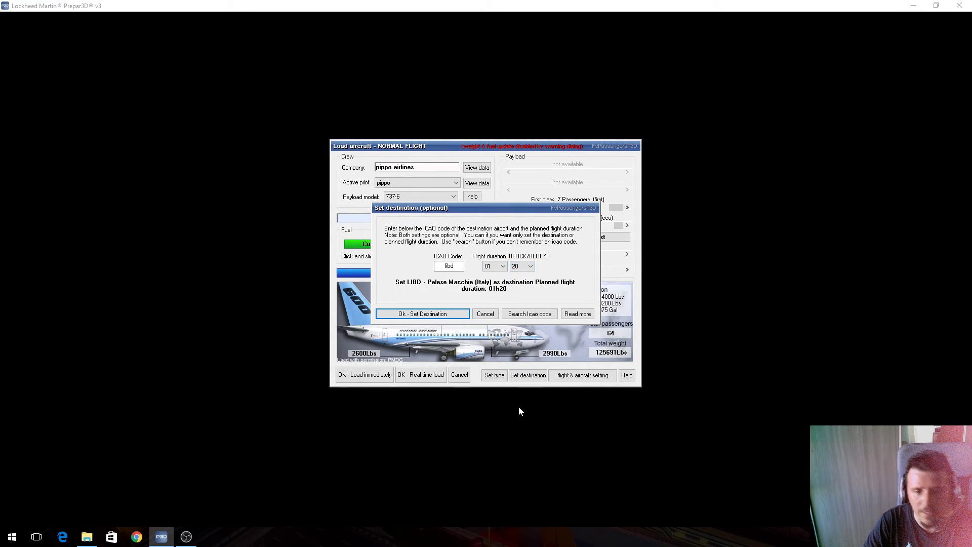
pyautogui.click(532, 267)
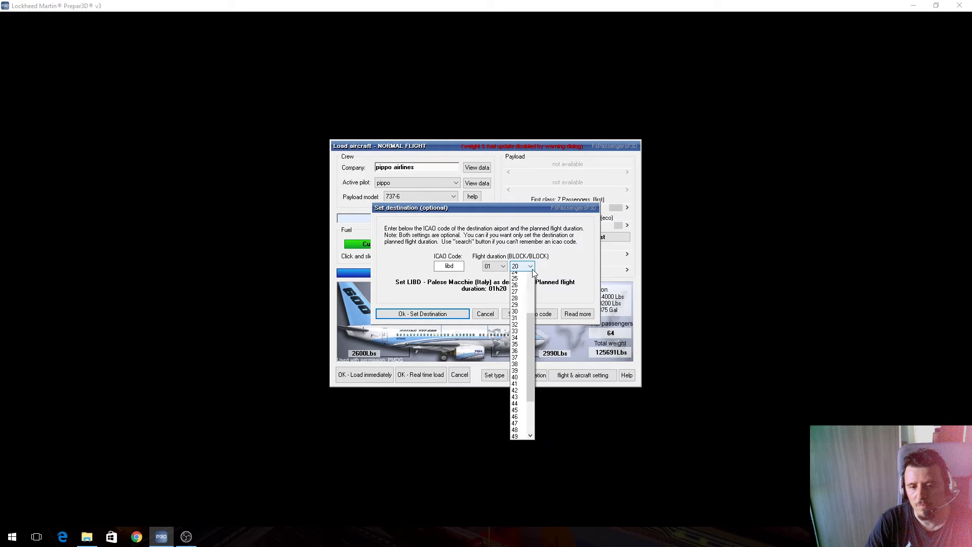
pyautogui.click(523, 340)
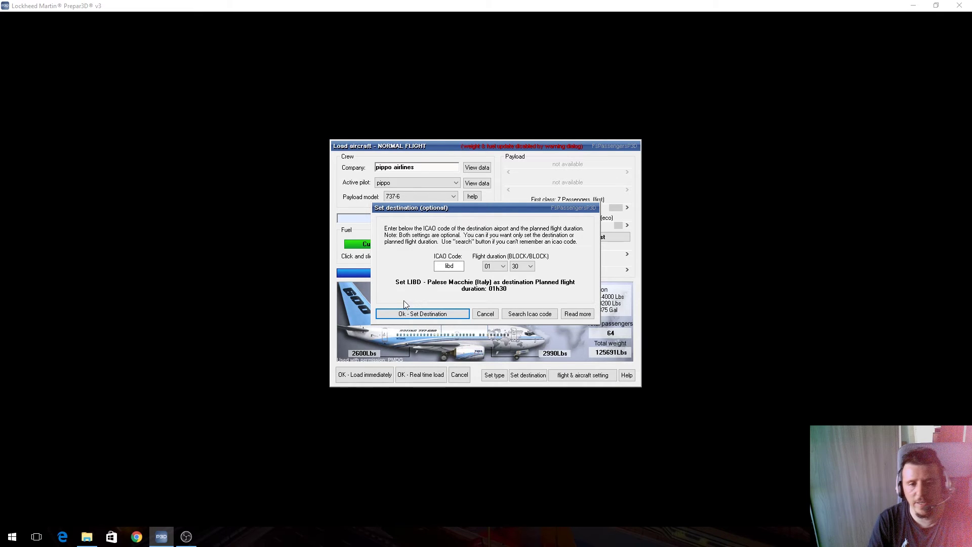
pyautogui.click(428, 316)
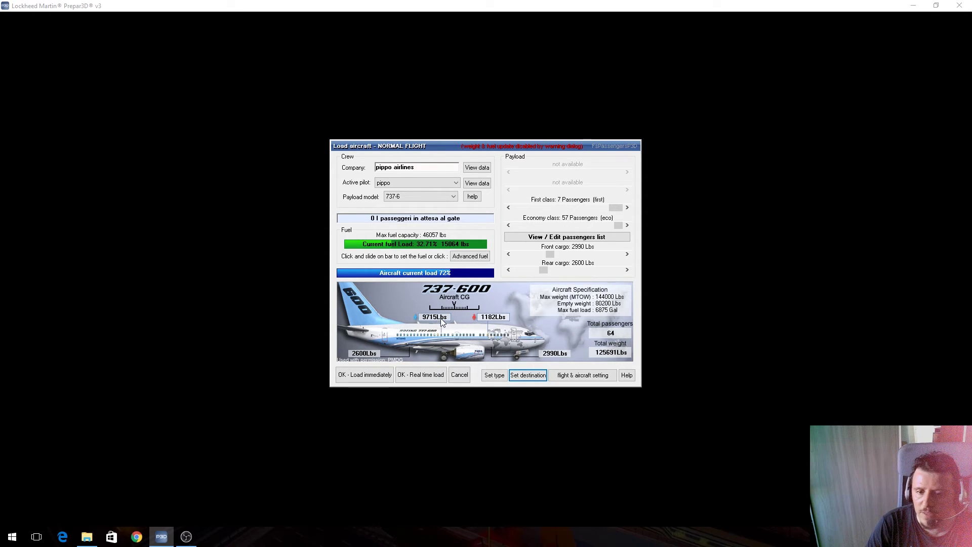
# Load the aircraft immediately and start the flight from the datasheet, leaving the V1, VR and V2 speeds empty
pyautogui.click(362, 375)
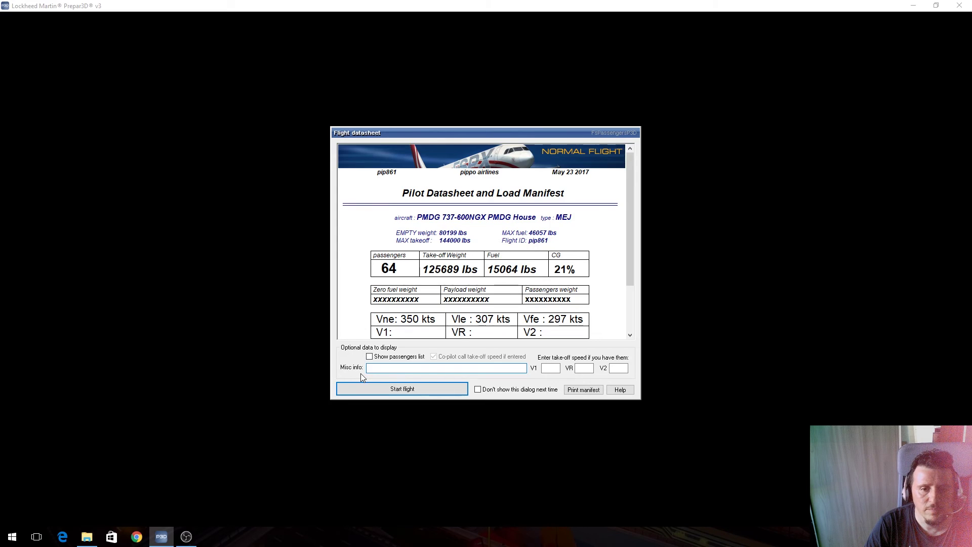
pyautogui.click(548, 368)
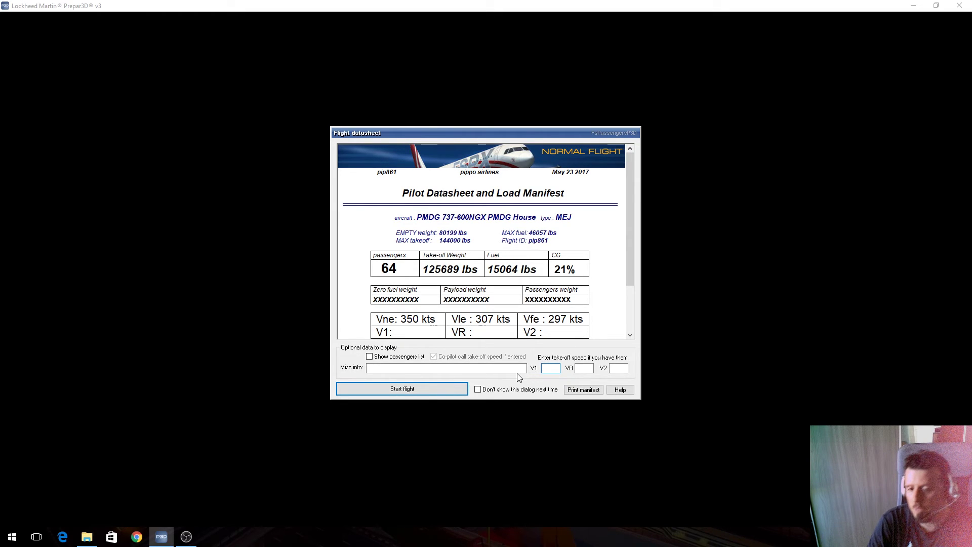
pyautogui.click(413, 389)
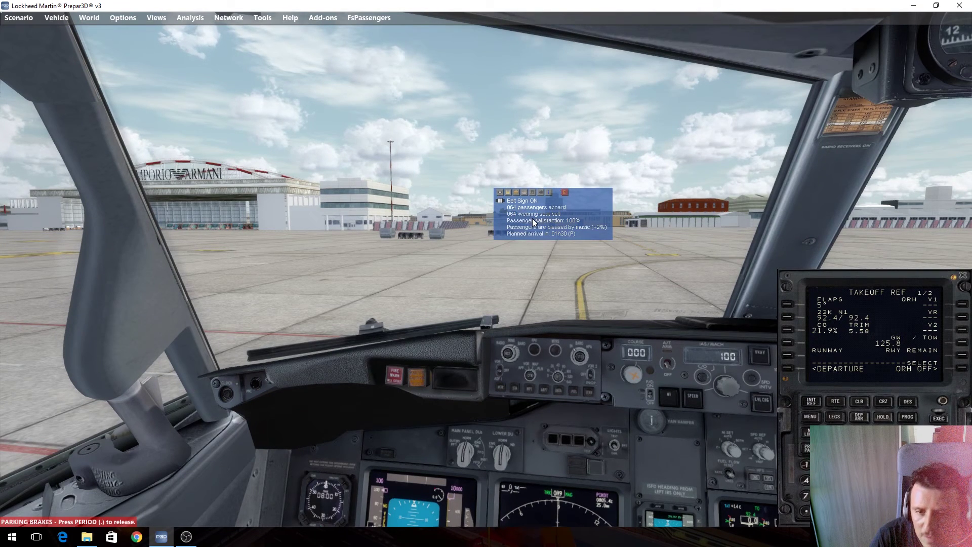
# Move the FsPassengers passenger status overlay out of the windshield view to just above the flight management computer
pyautogui.click(531, 192)
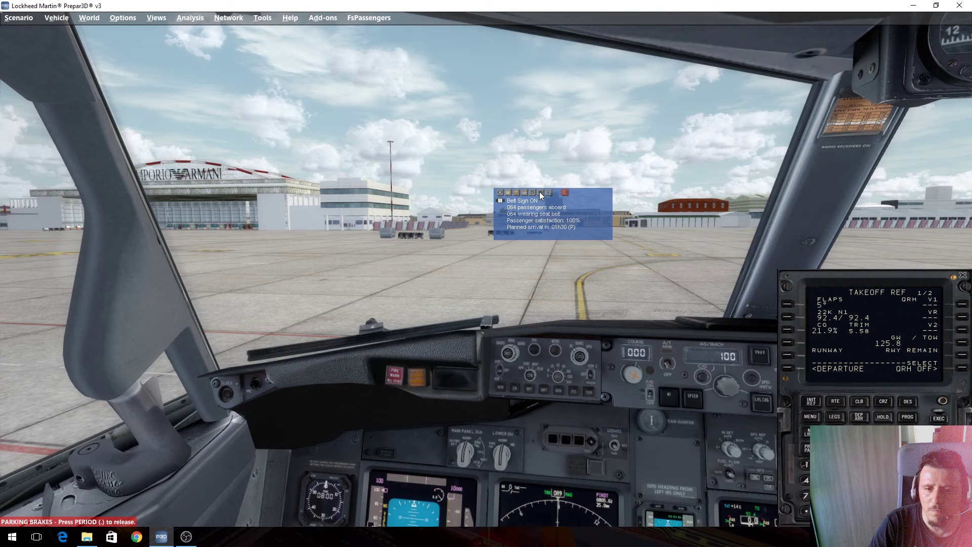
pyautogui.moveTo(595, 205); pyautogui.dragTo(689, 214)
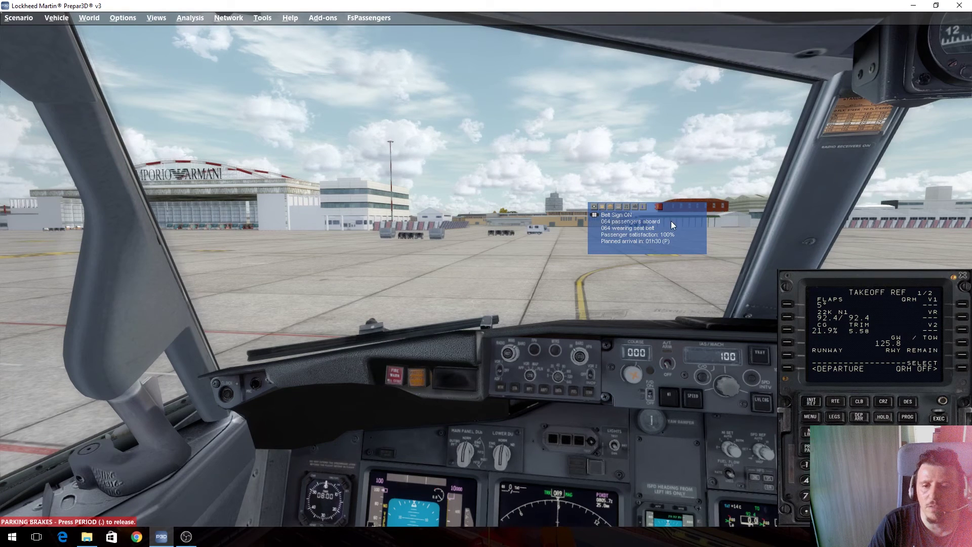
pyautogui.moveTo(681, 221); pyautogui.dragTo(914, 232)
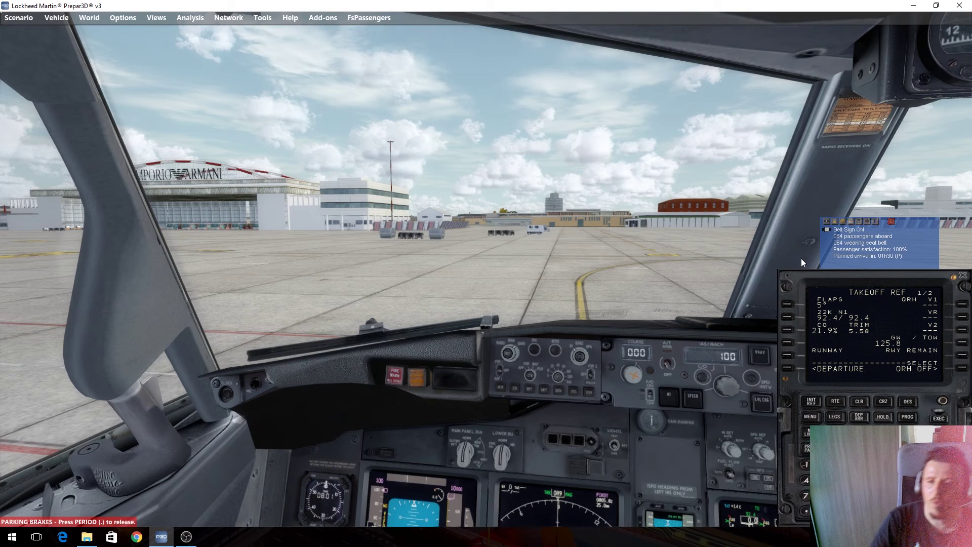